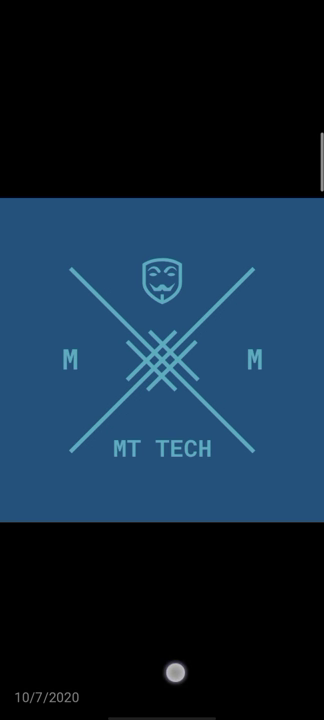
scroll(162, 400, down, 3)
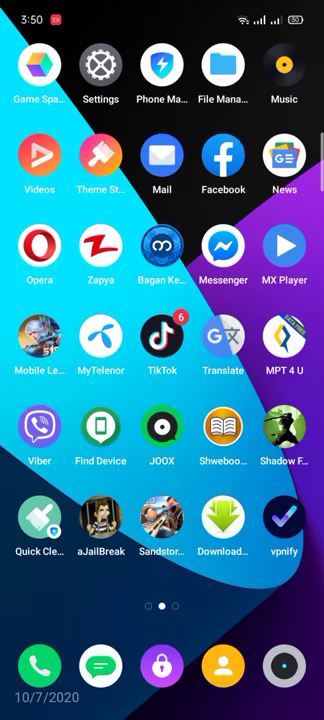
click(33, 260)
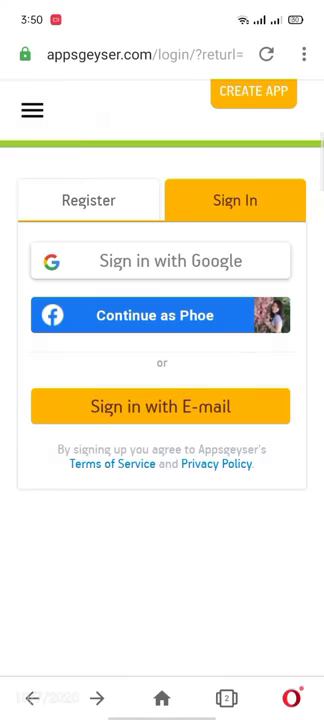
click(144, 54)
key(BackSpace)
text(https://appsgeyser.com)
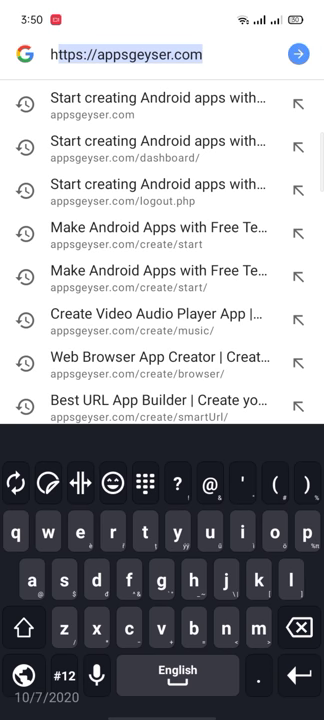
click(177, 532)
click(63, 580)
click(64, 675)
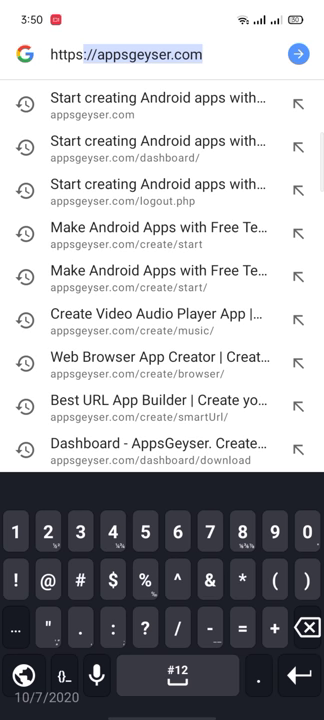
text(?/+)
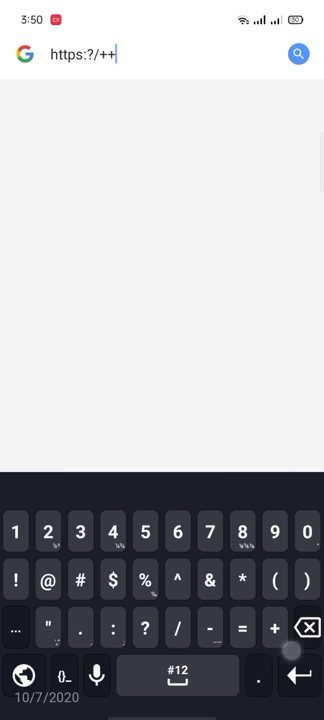
text(+)
click(307, 628)
click(307, 628)
click(307, 628)
text(//)
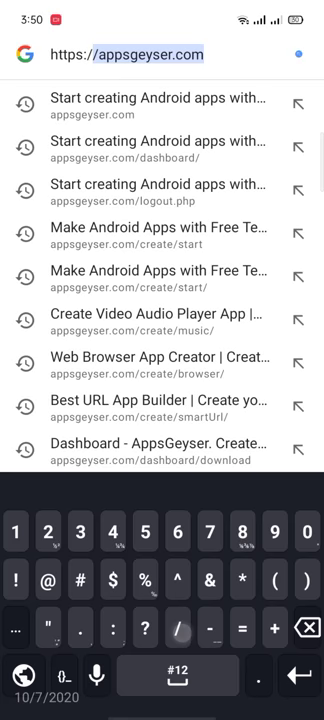
click(63, 675)
click(63, 675)
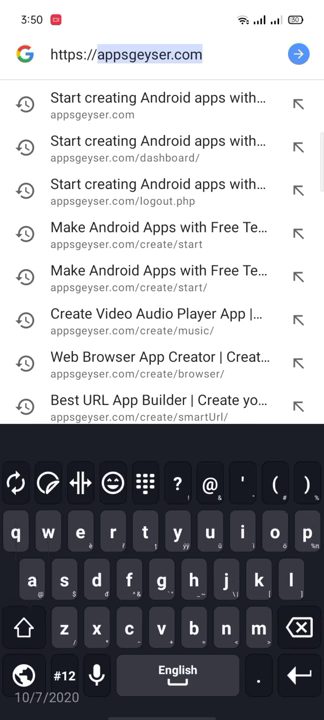
text(ppsge)
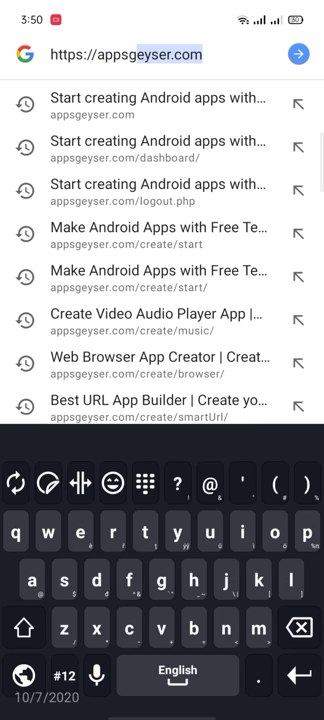
text(yser.c)
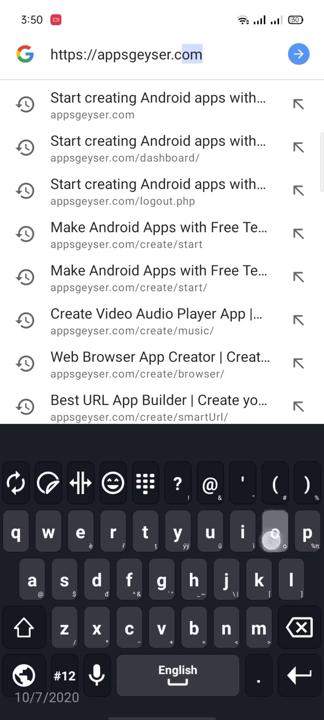
click(299, 676)
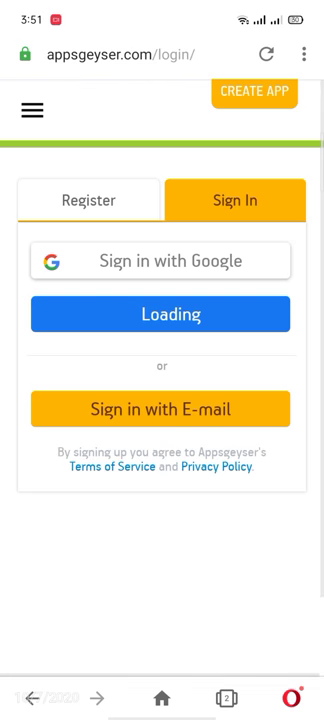
Sign in to AppsGeyser by continuing with the linked Facebook account.
click(88, 200)
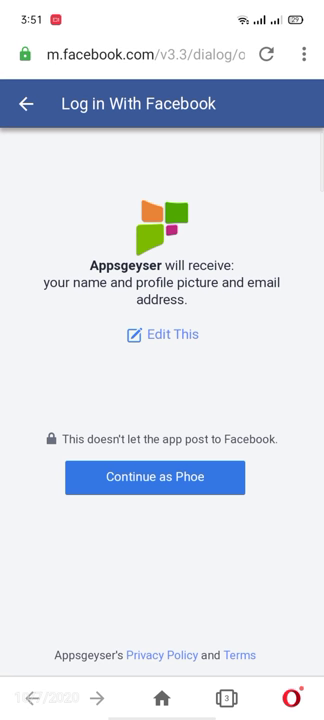
click(155, 476)
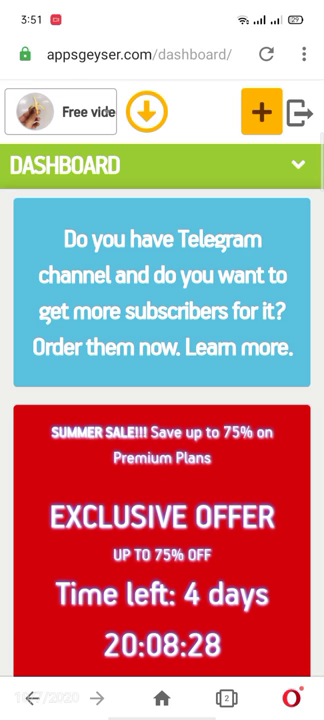
scroll(255, 470, down, 10)
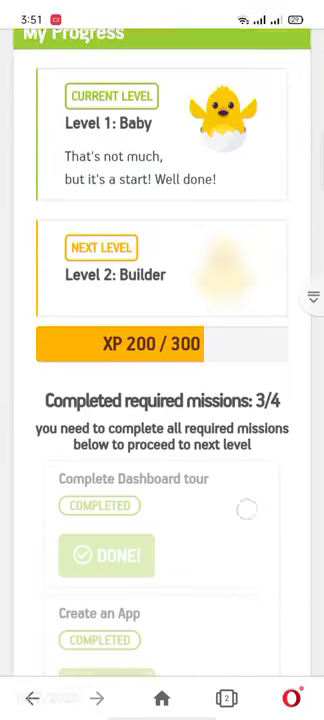
scroll(255, 472, up, 10)
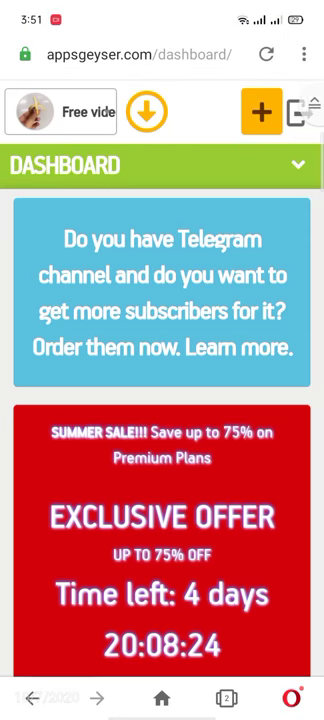
Browse the dashboard menus and app list, then start creating a new app.
click(298, 165)
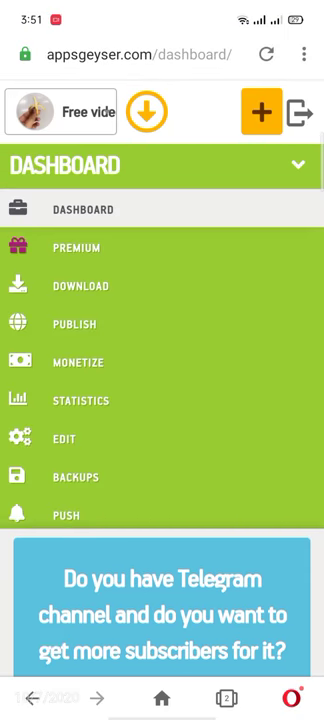
click(298, 165)
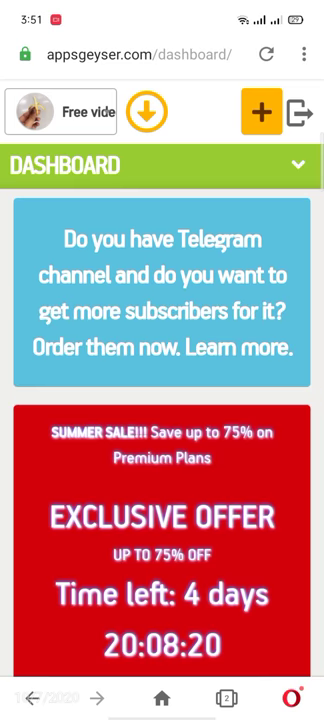
scroll(240, 470, down, 10)
scroll(270, 400, down, 8)
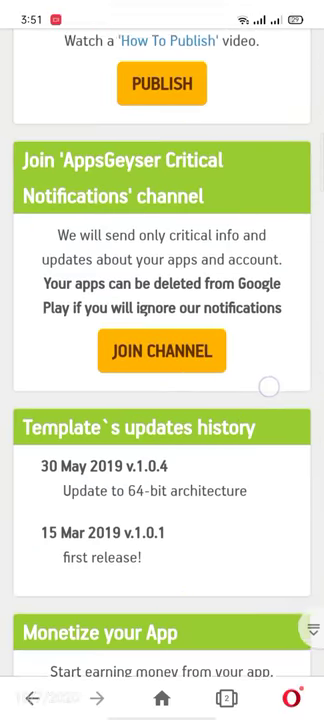
scroll(286, 335, down, 3)
scroll(286, 335, down, 2)
scroll(260, 430, up, 5)
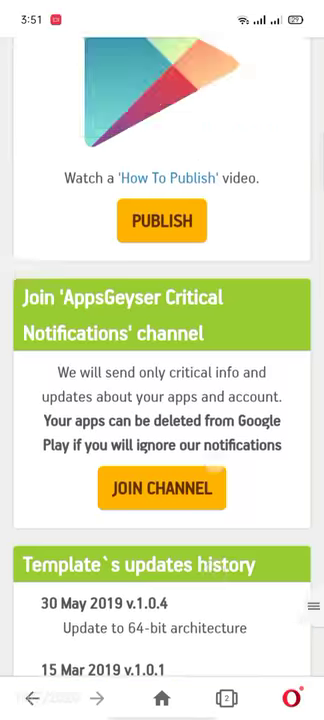
scroll(260, 430, up, 10)
scroll(260, 400, up, 5)
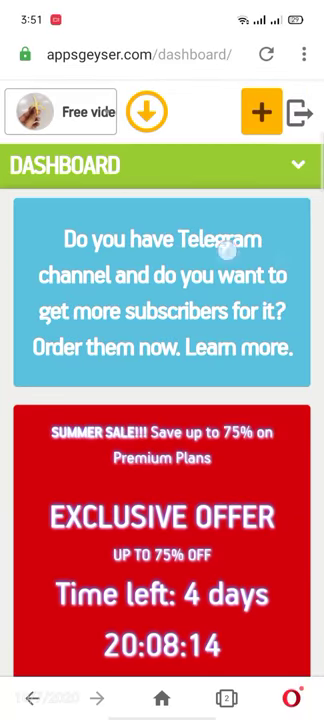
click(65, 112)
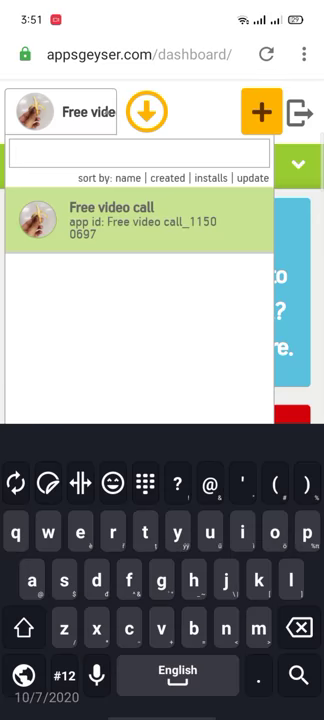
click(112, 219)
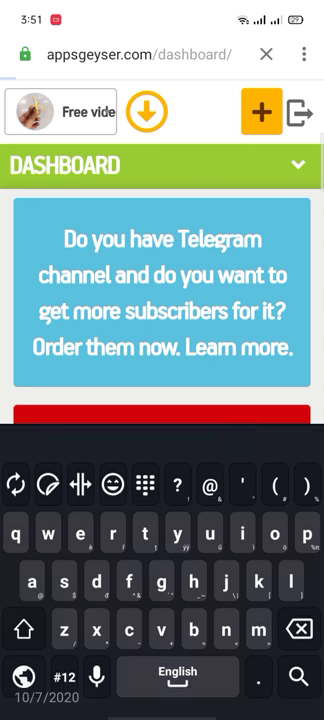
click(65, 112)
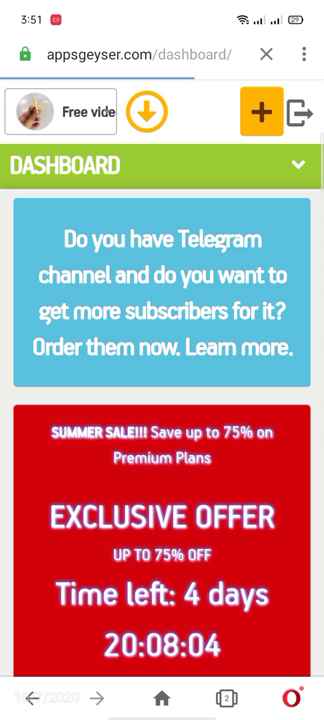
click(259, 111)
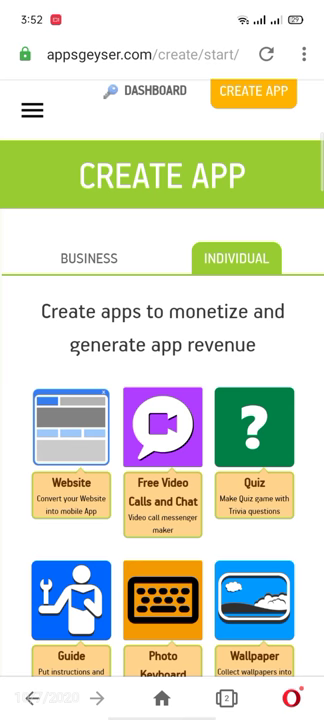
Switch the Create App templates from Business to Individual.
click(89, 258)
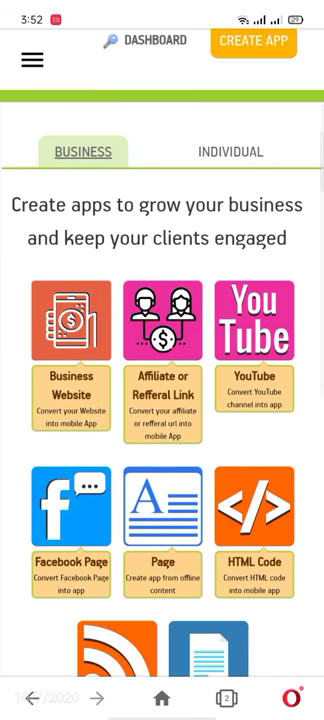
scroll(162, 400, down, 3)
scroll(162, 400, down, 2)
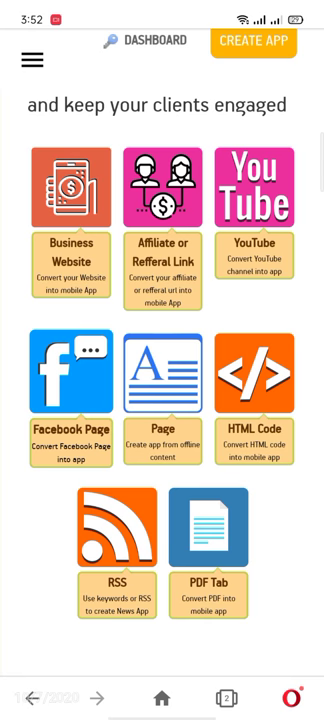
scroll(162, 400, up, 3)
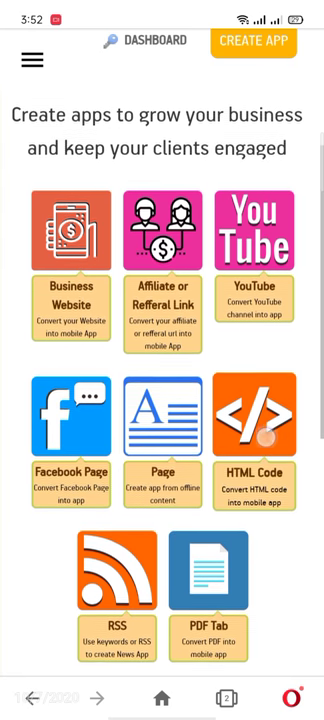
scroll(162, 400, up, 2)
scroll(162, 400, up, 3)
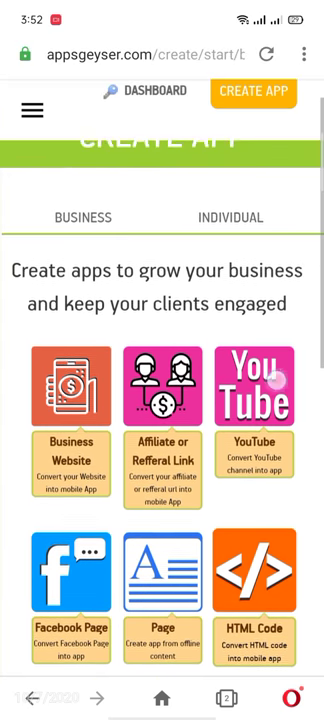
scroll(162, 400, up, 2)
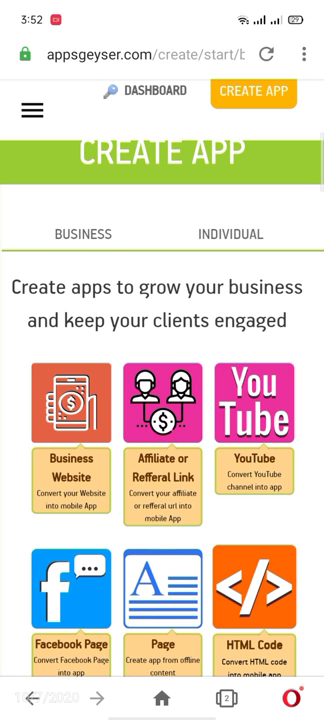
click(230, 233)
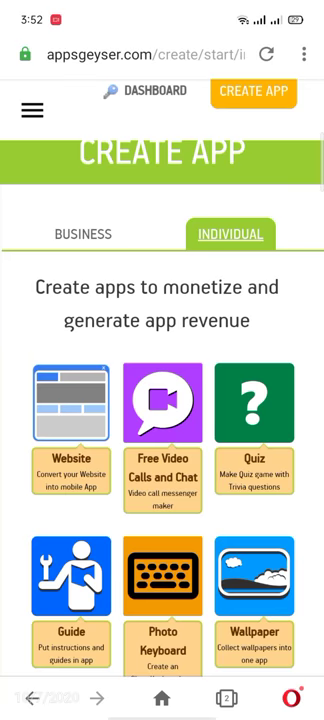
scroll(162, 400, down, 3)
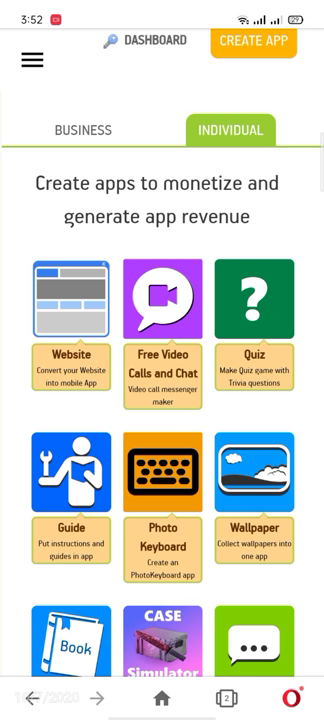
scroll(162, 400, down, 2)
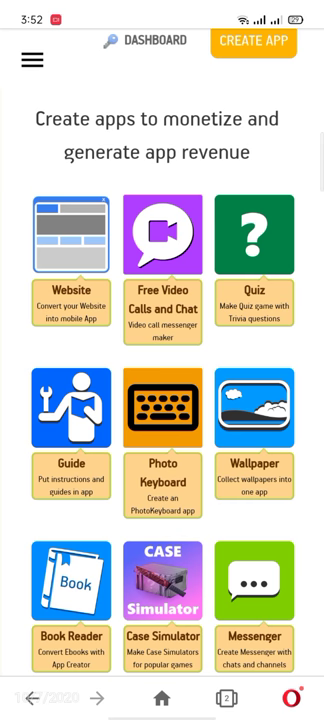
scroll(162, 400, down, 4)
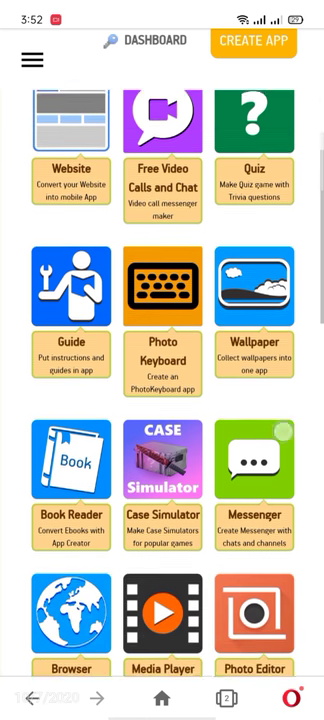
scroll(162, 400, down, 5)
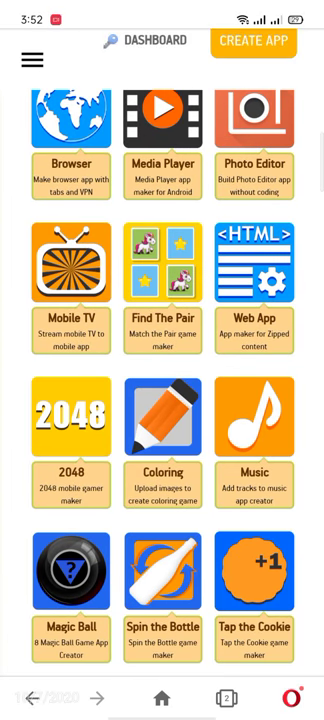
Choose the Music template and continue past its description to App Settings.
click(254, 440)
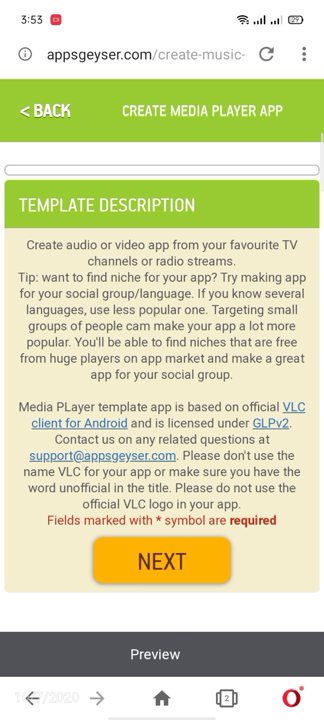
click(162, 560)
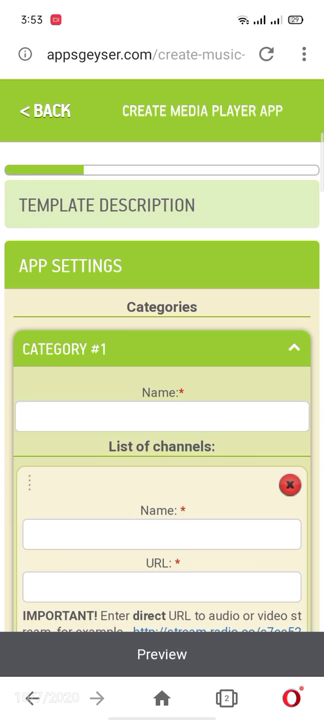
scroll(266, 434, down, 3)
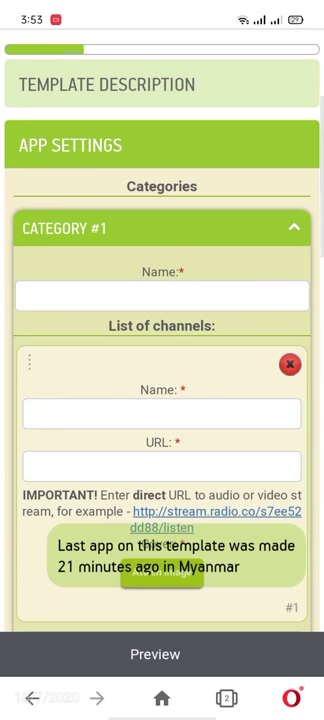
scroll(162, 400, down, 5)
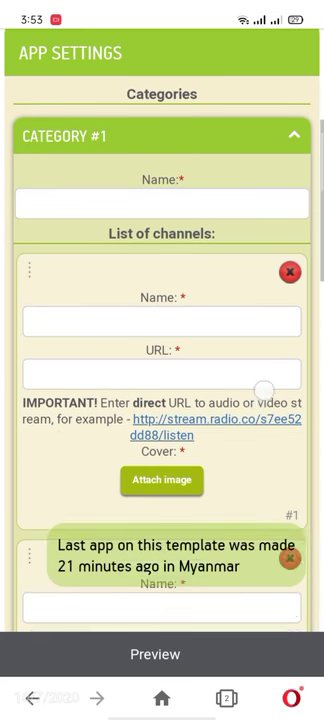
scroll(162, 400, down, 4)
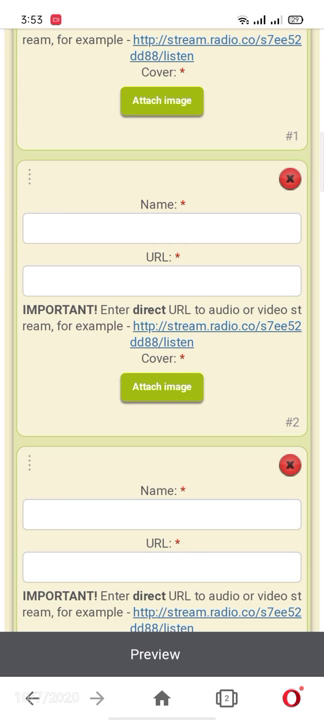
mouse_move(261, 500)
mouse_down()
mouse_move(292, 214)
mouse_move(225, 571)
mouse_up()
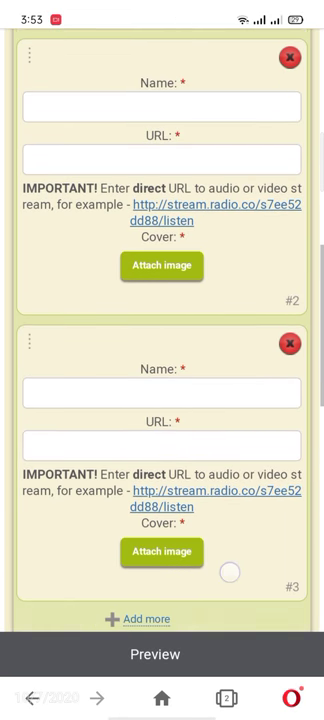
Remove channel entries #3 and #2, leaving a single channel.
click(289, 385)
scroll(162, 400, up, 2)
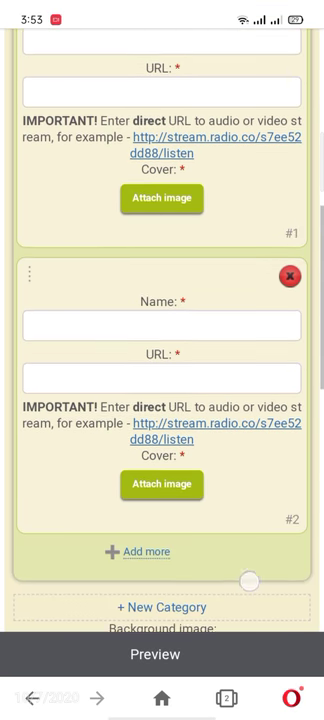
click(289, 296)
scroll(162, 400, up, 5)
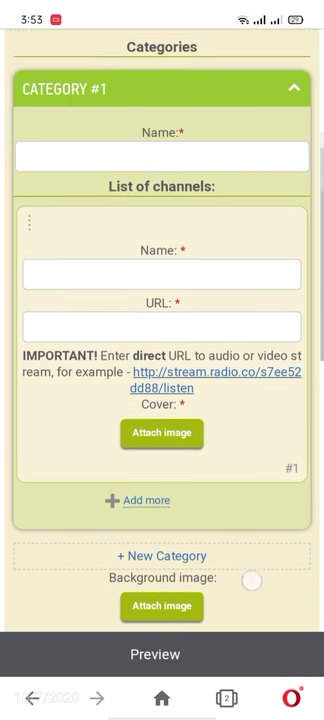
scroll(162, 400, up, 2)
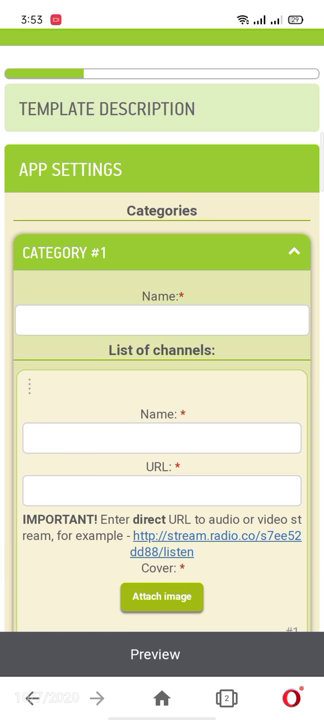
scroll(162, 400, down, 2)
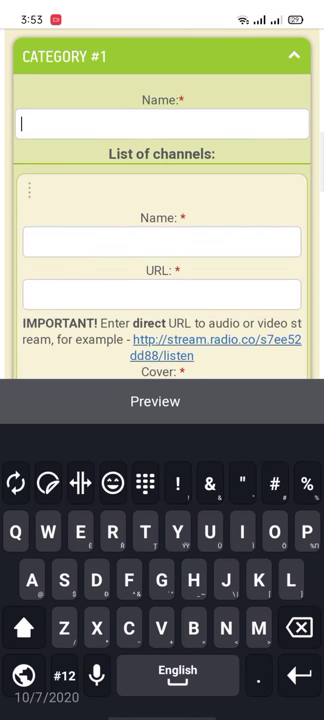
click(258, 293)
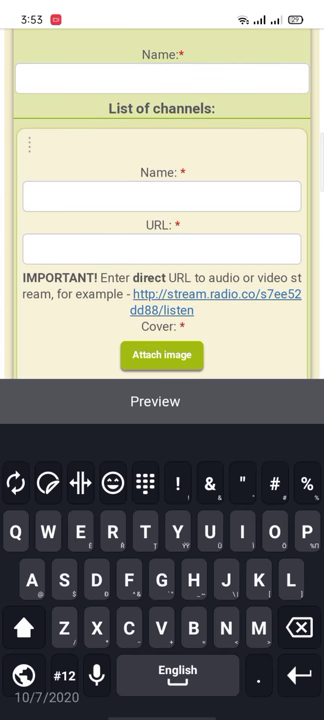
key(Escape)
scroll(162, 300, down, 3)
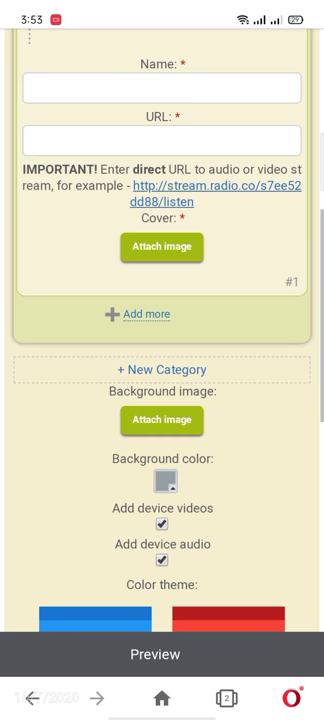
scroll(162, 400, down, 2)
scroll(162, 400, down, 2)
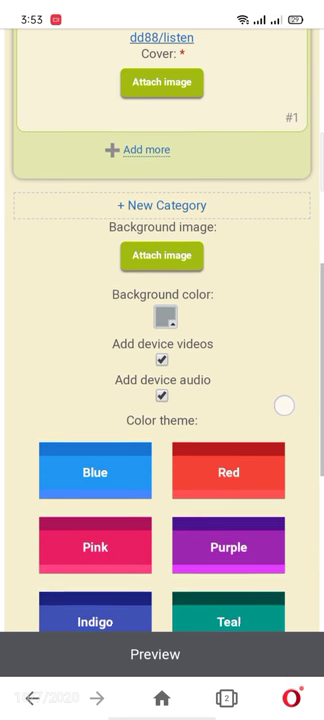
scroll(240, 400, up, 3)
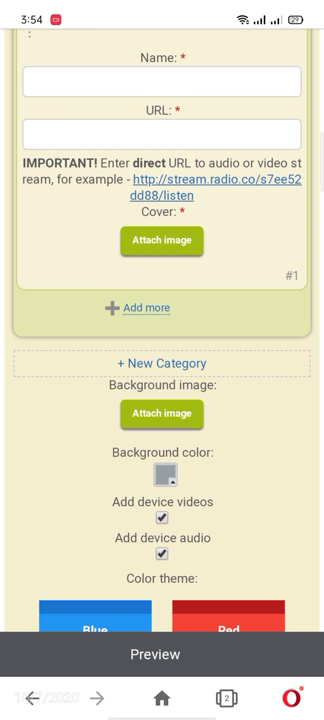
scroll(200, 400, up, 2)
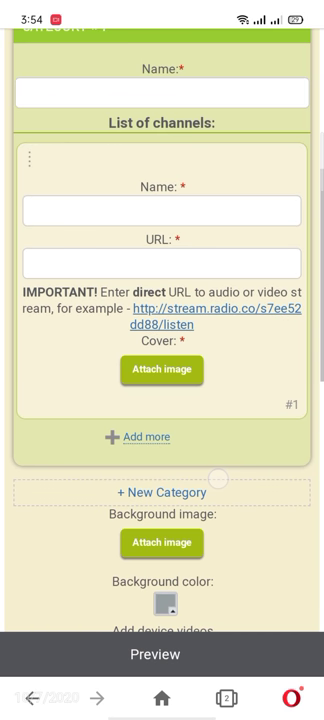
scroll(266, 300, down, 3)
scroll(270, 400, down, 3)
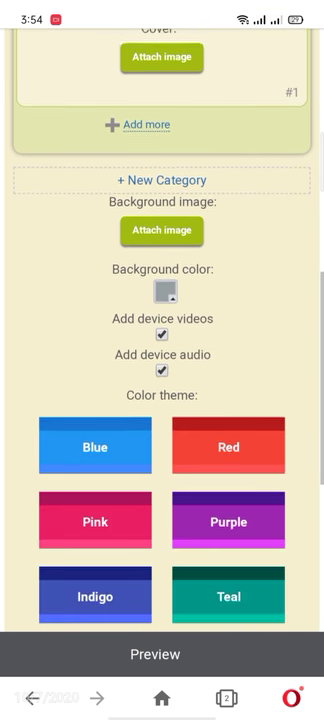
scroll(270, 300, down, 4)
scroll(278, 300, down, 3)
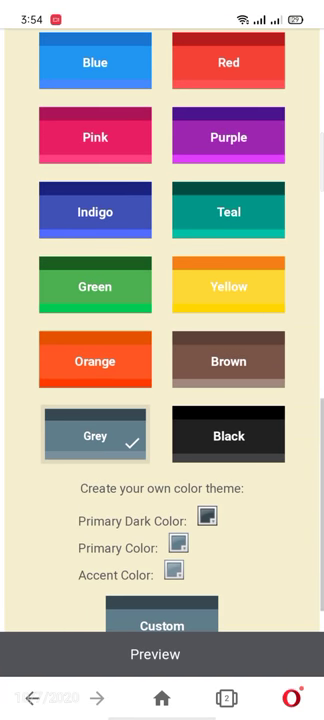
Choose the Black colour theme and advance to the App Name step.
click(228, 530)
scroll(259, 428, down, 2)
scroll(259, 428, up, 1)
scroll(266, 294, down, 2)
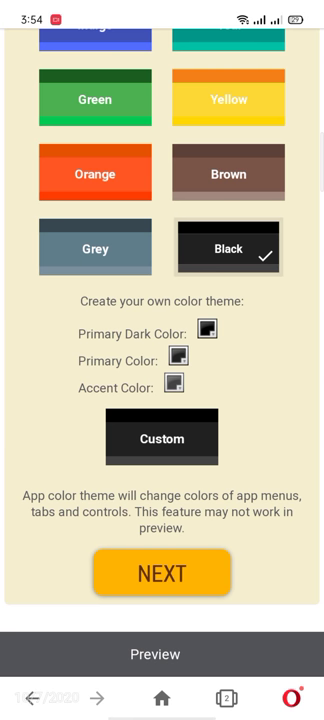
scroll(256, 500, up, 1)
scroll(256, 450, down, 1)
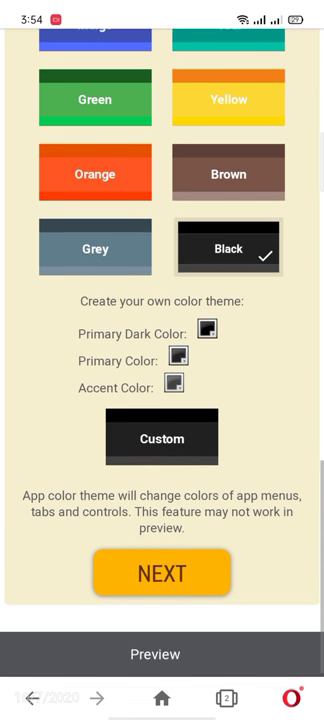
click(162, 573)
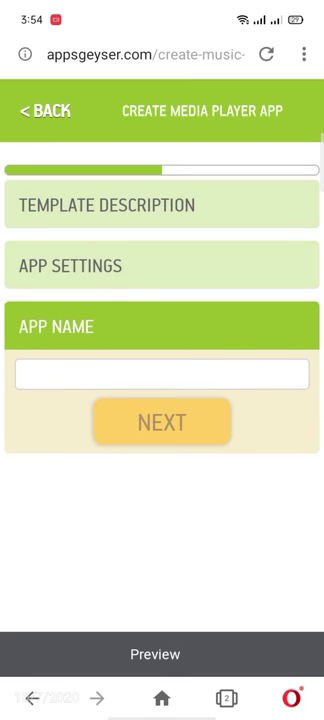
Name the app 'Music player' and advance to the Icon step.
click(162, 373)
scroll(162, 200, down, 1)
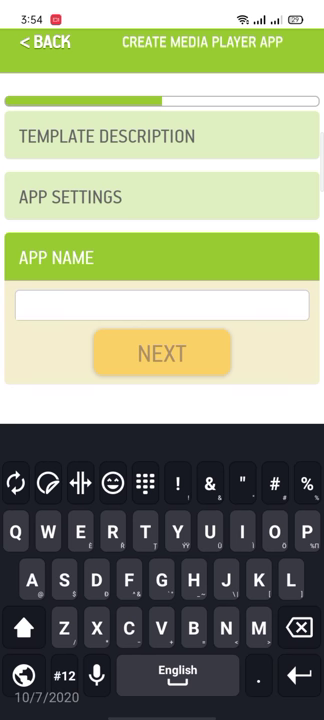
text(Musi)
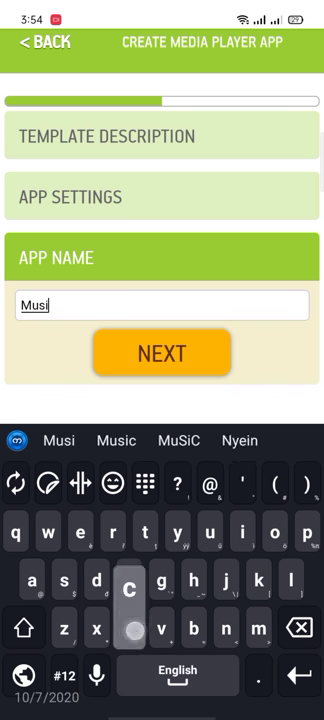
text(c play)
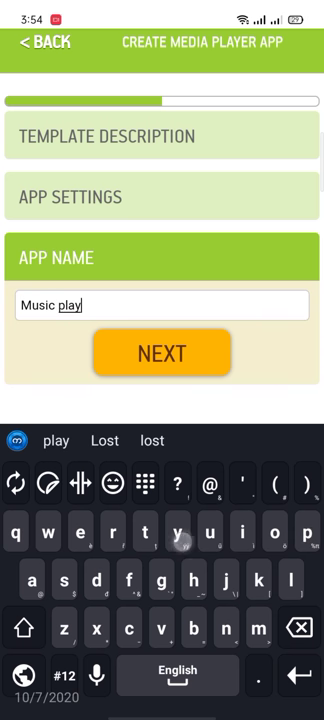
text(er)
click(204, 356)
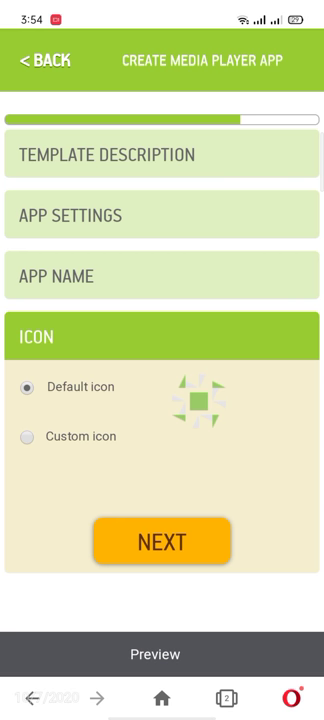
Try a custom icon, cancel the upload, and keep the default icon.
click(26, 436)
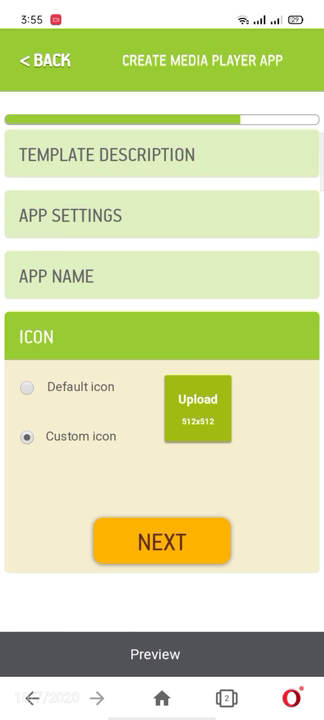
click(210, 412)
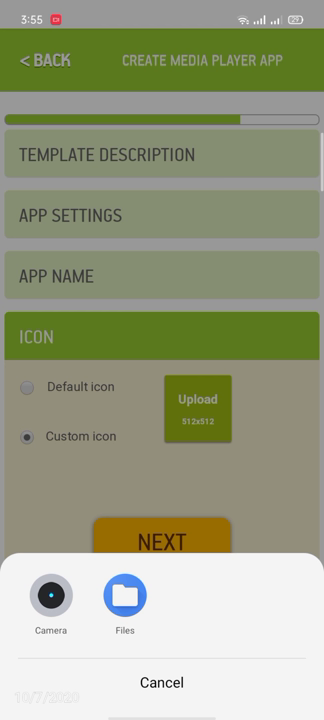
click(155, 279)
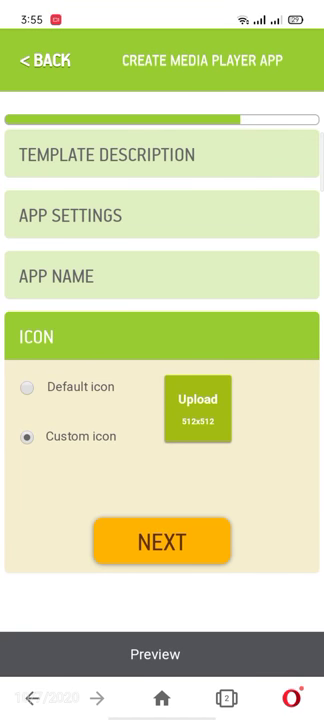
click(27, 387)
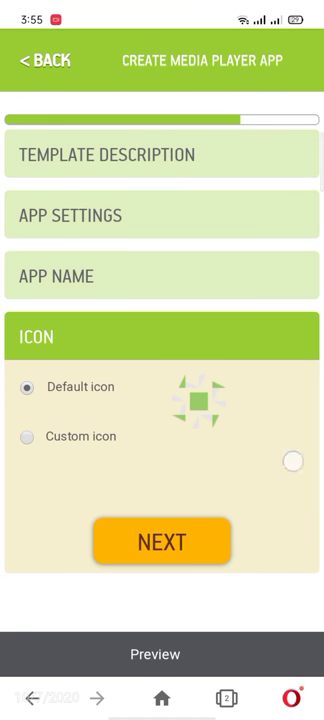
click(162, 541)
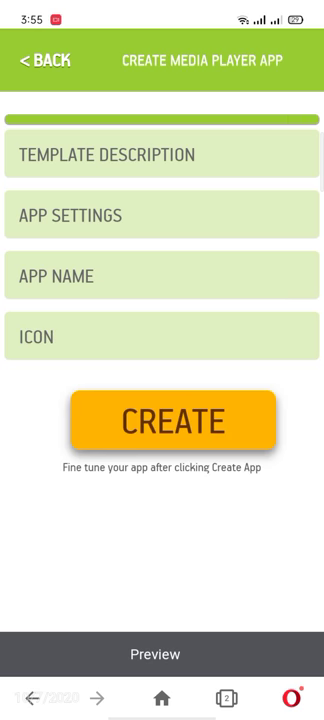
scroll(224, 488, up, 1)
Review the Template, Settings, Name and Icon sections, then submit Create.
click(162, 265)
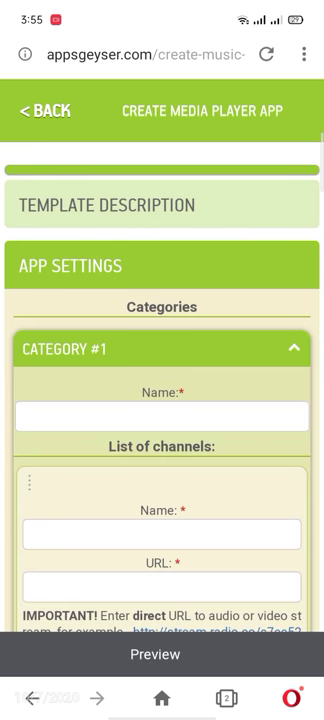
scroll(267, 524, down, 3)
scroll(267, 400, up, 2)
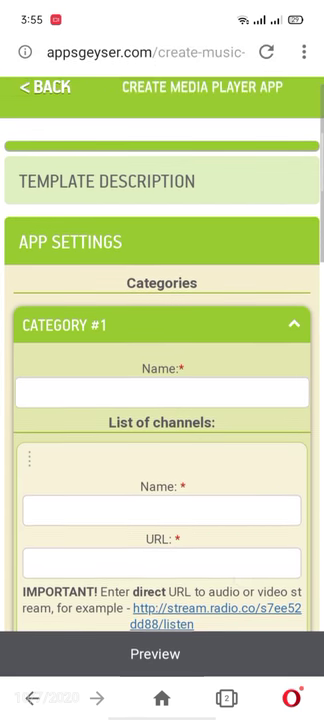
click(162, 242)
click(162, 205)
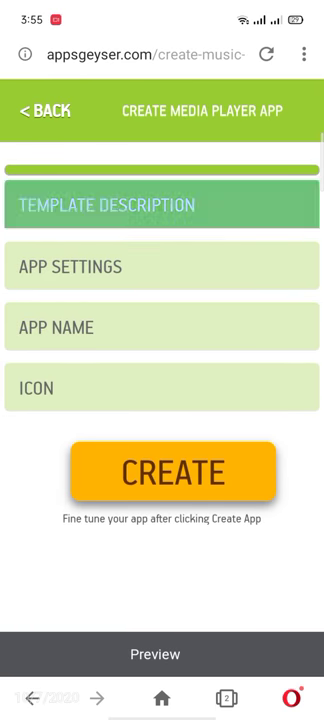
scroll(162, 400, down, 2)
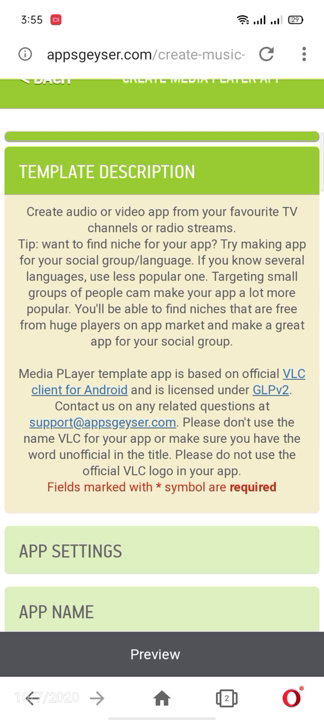
click(22, 168)
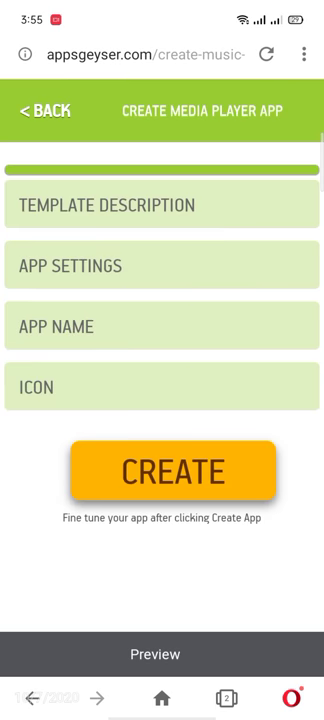
click(161, 326)
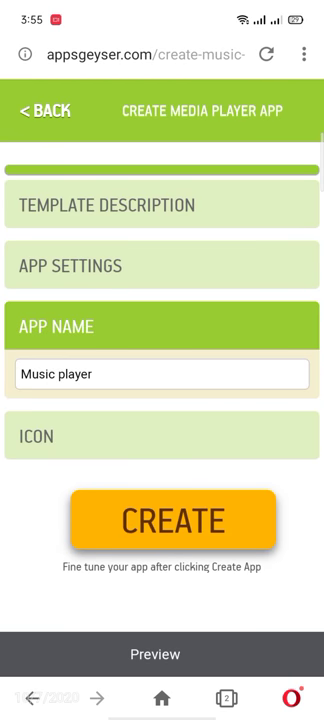
click(161, 326)
click(161, 375)
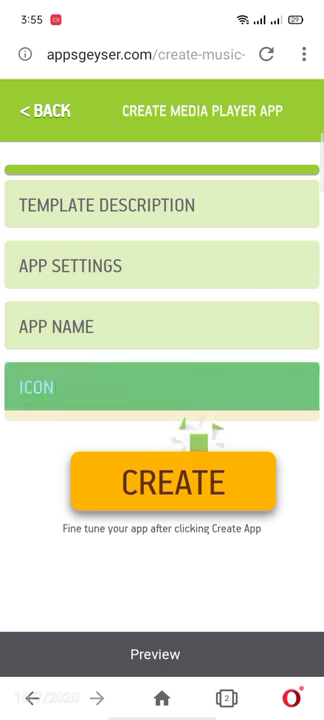
scroll(162, 400, down, 1)
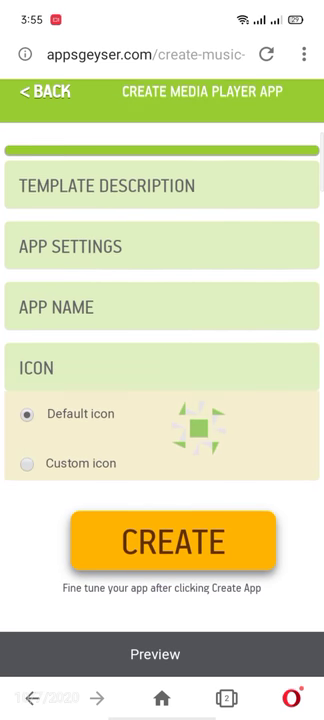
click(161, 367)
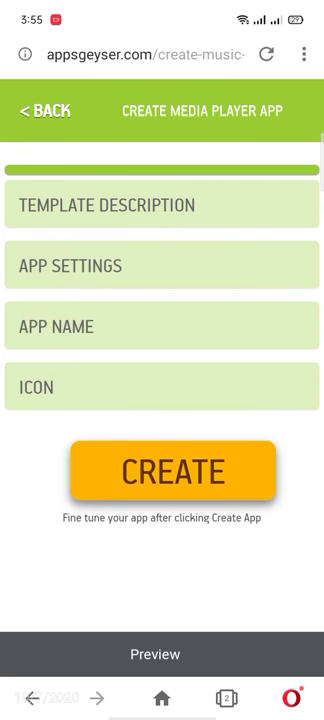
click(173, 470)
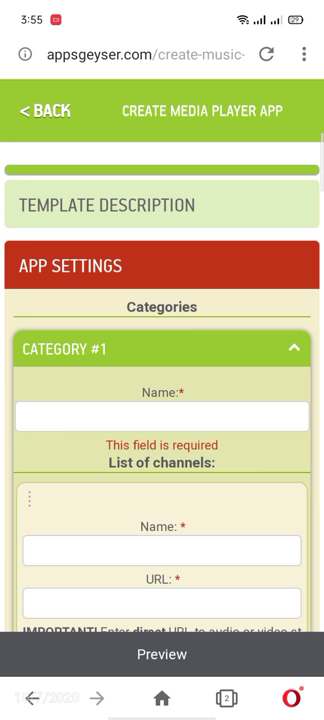
scroll(162, 400, down, 3)
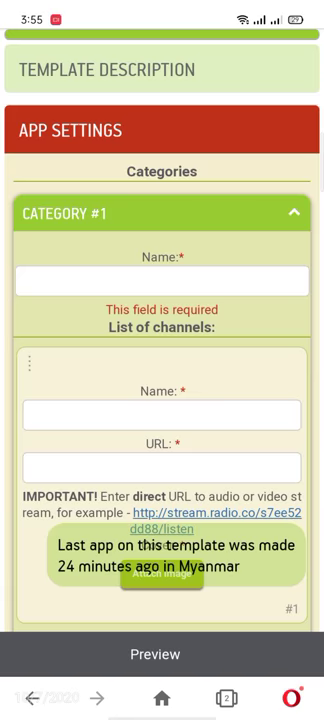
scroll(275, 400, down, 3)
scroll(275, 300, up, 4)
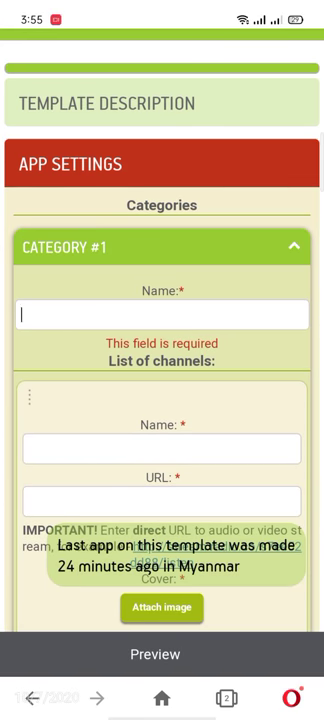
text(Mu)
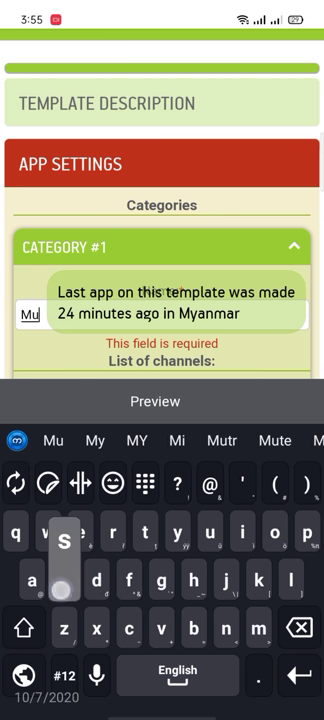
text(sic)
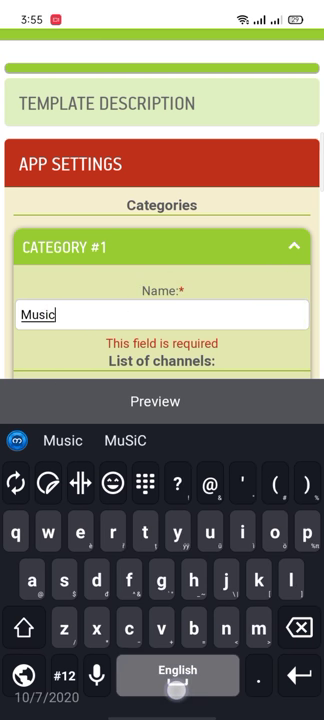
text( vid)
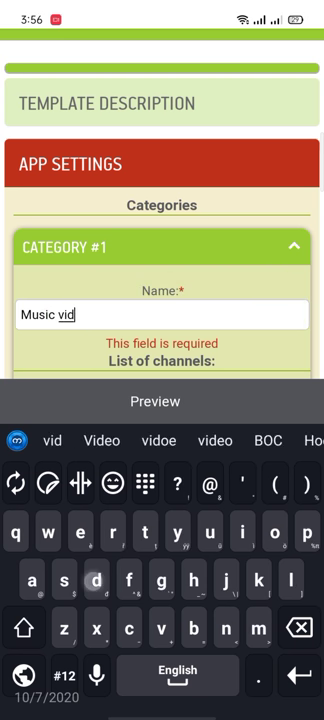
text(eo play)
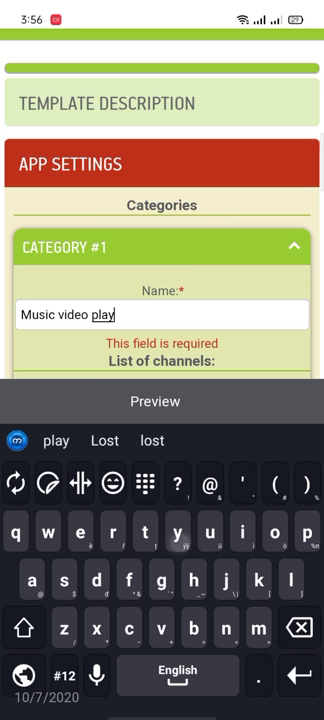
text(er)
scroll(162, 200, down, 2)
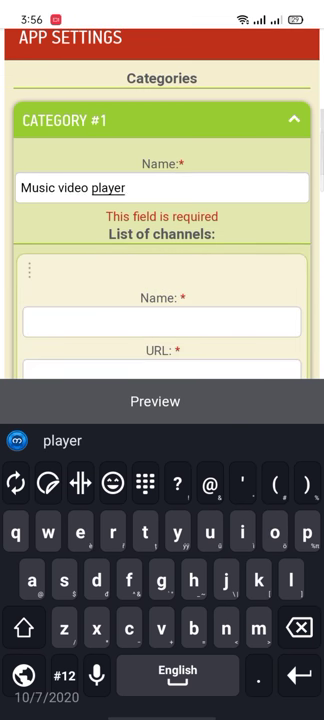
Finish naming Category #1 'Music video player' and hide the keyboard.
key(Escape)
Name the first channel 'Min Si Thu and Mi Phoo' and move to its URL field.
click(162, 322)
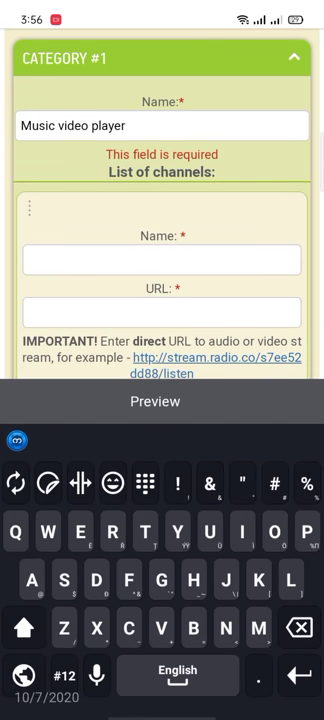
text(M)
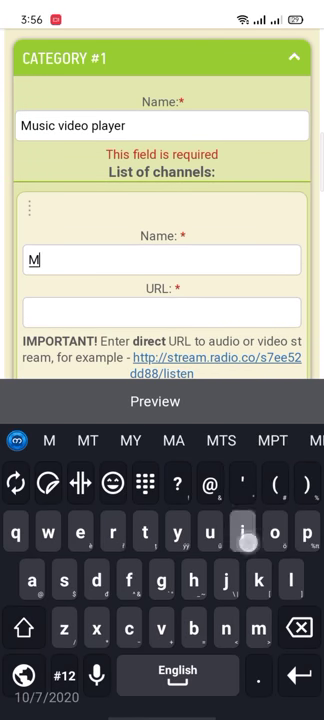
text(in Si)
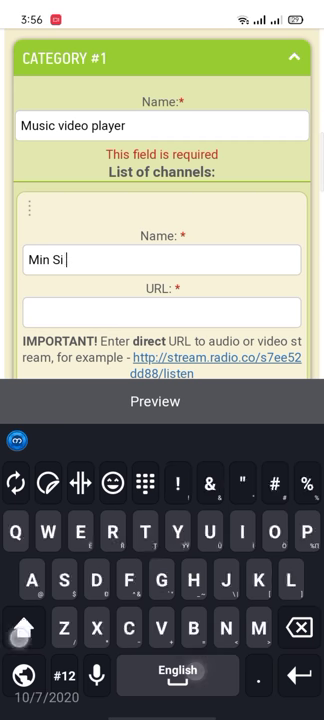
text( Thu and )
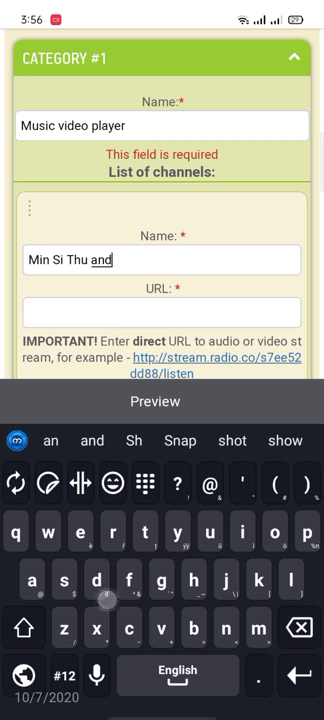
text(Mi P)
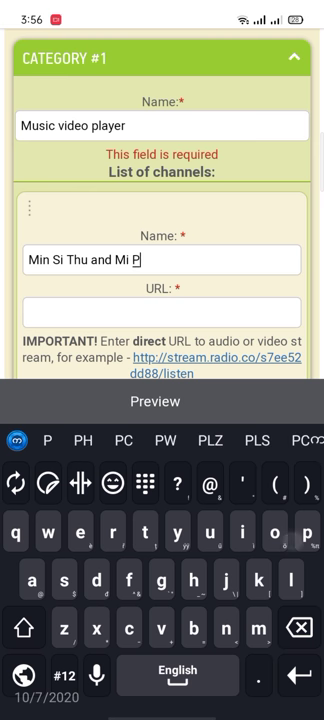
text(hoo)
click(257, 315)
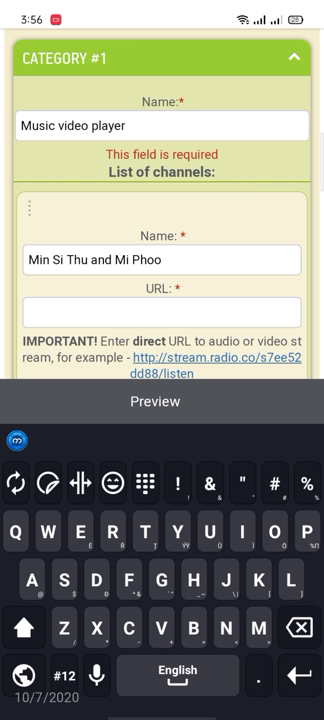
text(https://joox.page.link/uCMLhH)
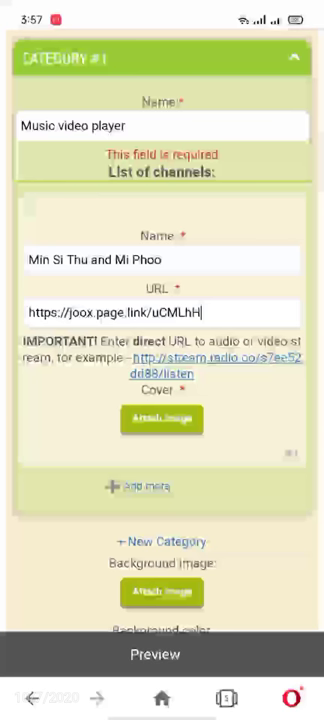
Attach the pink rose photo from Recent files as the channel's cover image.
click(162, 418)
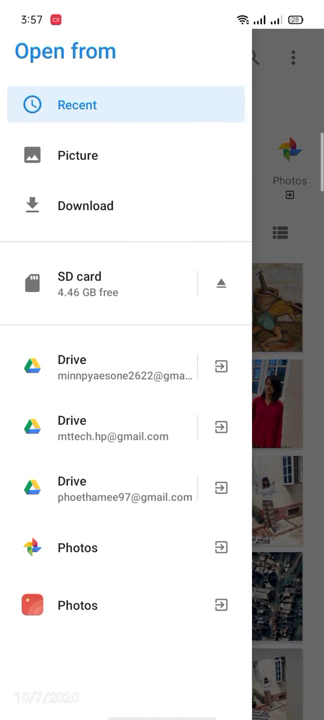
click(77, 104)
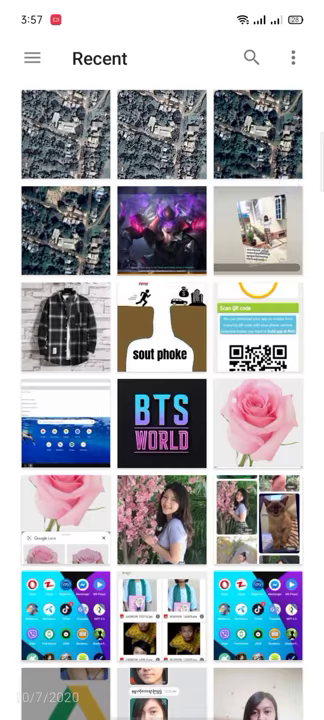
click(258, 424)
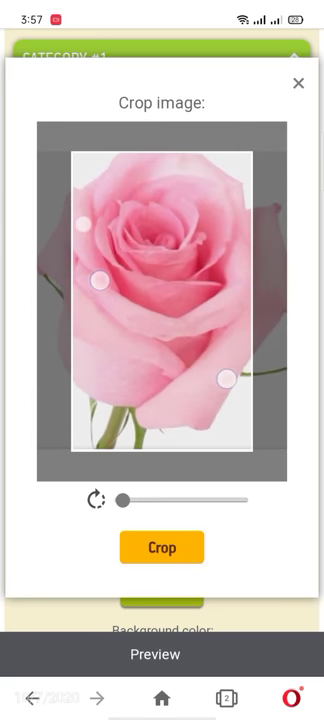
Confirm the crop so the pink rose becomes the channel cover.
click(161, 547)
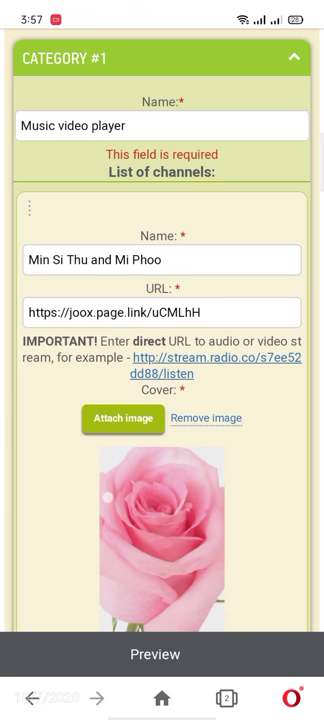
scroll(162, 400, down, 4)
scroll(162, 400, down, 3)
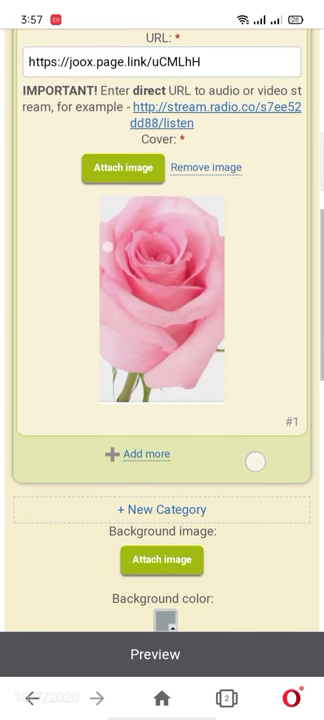
scroll(162, 400, down, 3)
scroll(162, 400, down, 2)
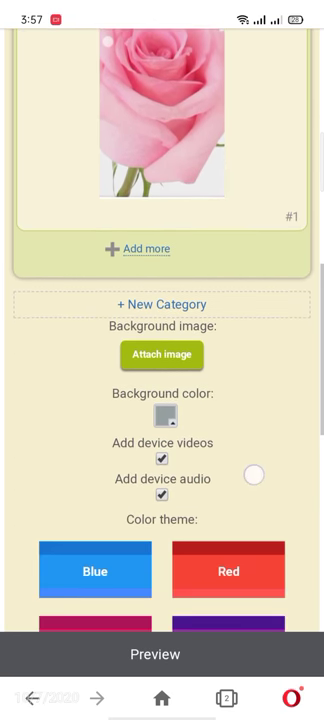
scroll(162, 400, down, 2)
scroll(162, 400, down, 1)
scroll(162, 400, down, 2)
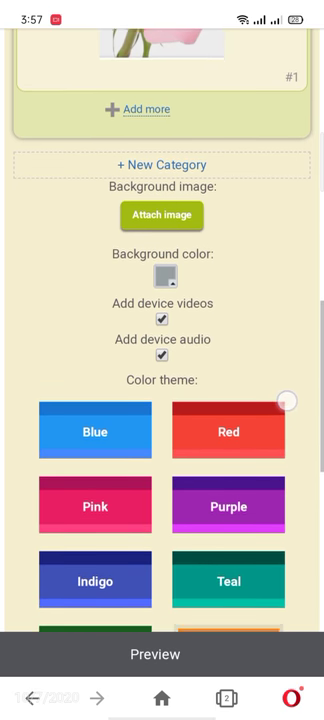
scroll(162, 400, down, 1)
scroll(162, 400, down, 1)
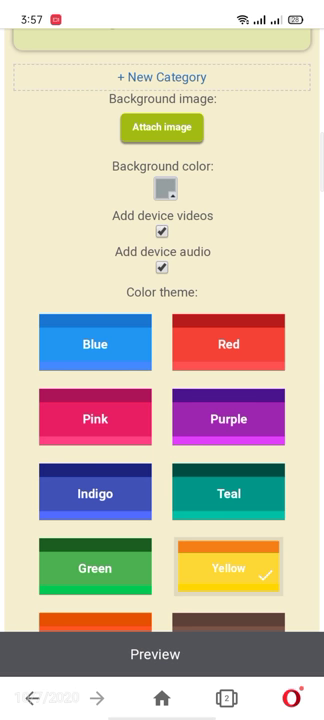
scroll(162, 400, down, 5)
scroll(162, 400, down, 2)
scroll(162, 400, down, 3)
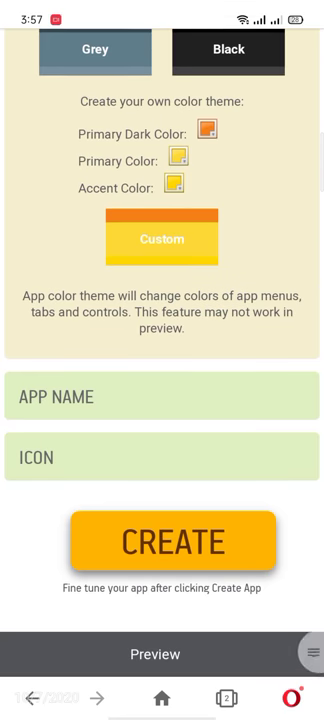
Create the Music player app and bring up the account's list of created apps.
click(173, 540)
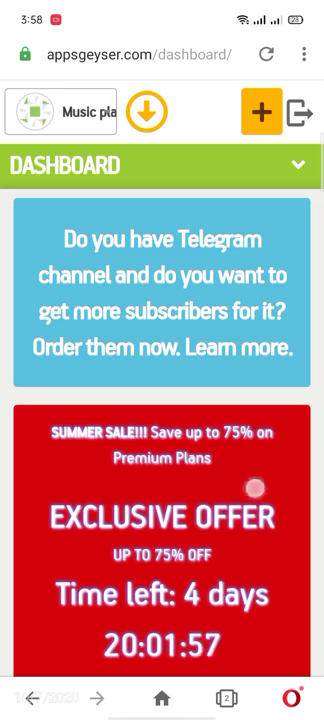
scroll(162, 400, down, 10)
scroll(162, 400, up, 10)
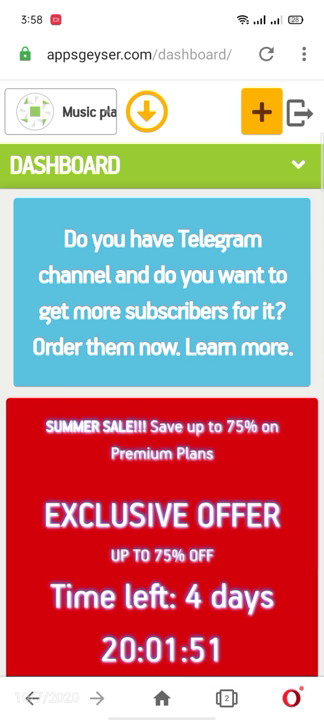
drag(258, 537, 244, 624)
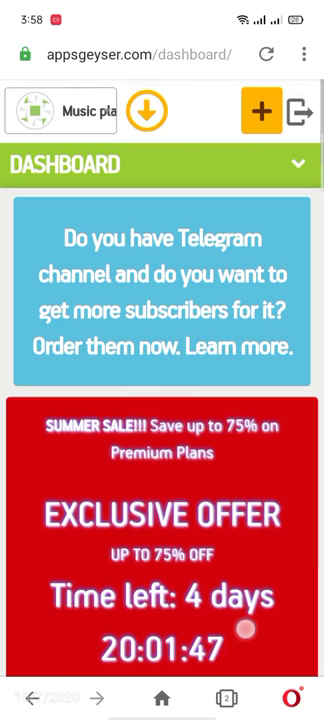
scroll(244, 600, down, 15)
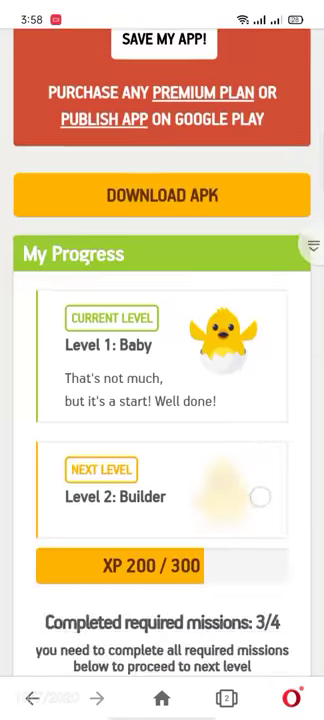
scroll(162, 400, down, 5)
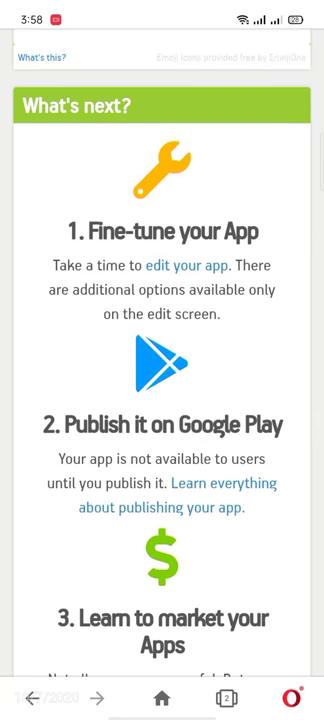
scroll(276, 425, down, 6)
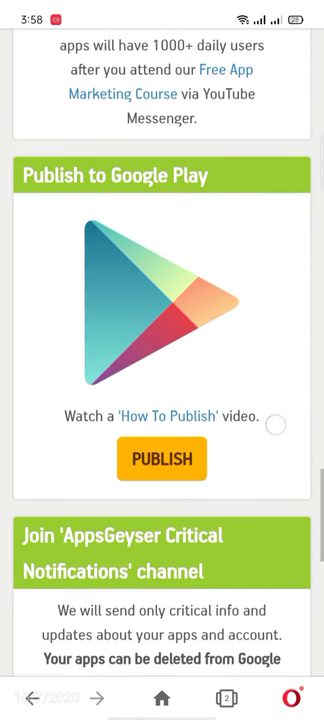
scroll(276, 425, down, 5)
scroll(276, 425, down, 5)
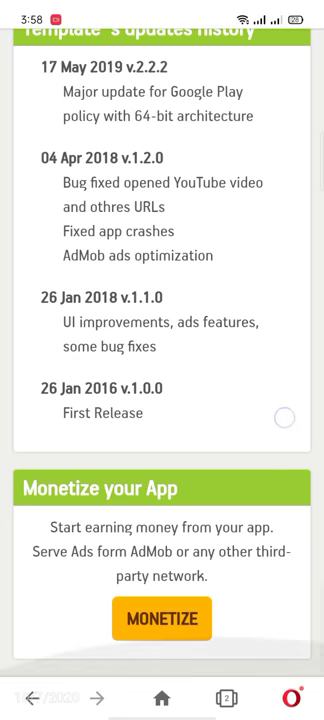
scroll(276, 425, up, 4)
scroll(276, 425, up, 6)
scroll(276, 425, up, 8)
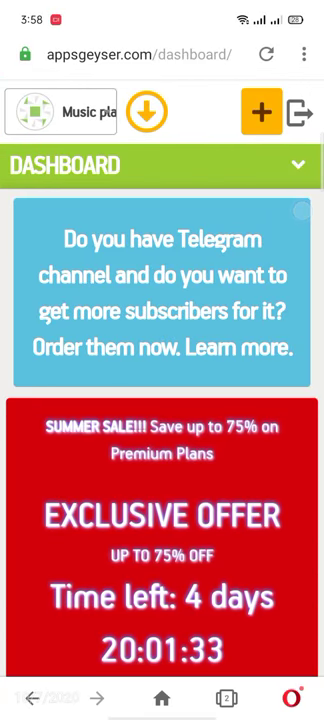
click(65, 112)
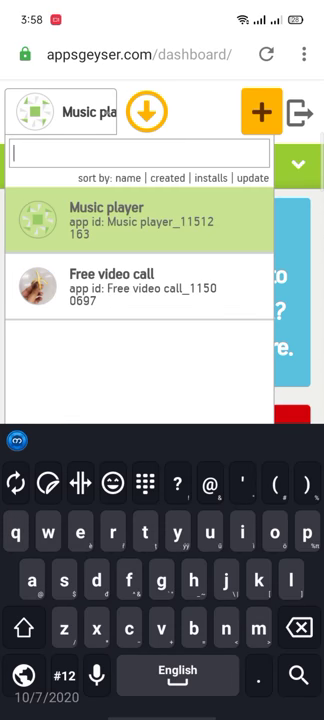
Select the Music player app and download its finished APK to the Download folder.
click(106, 219)
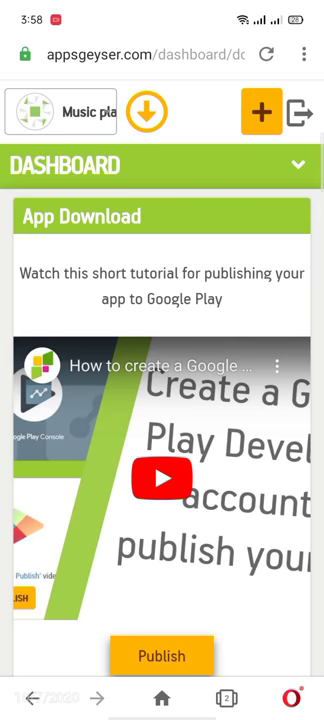
scroll(162, 400, down, 5)
scroll(162, 400, down, 3)
scroll(162, 400, down, 2)
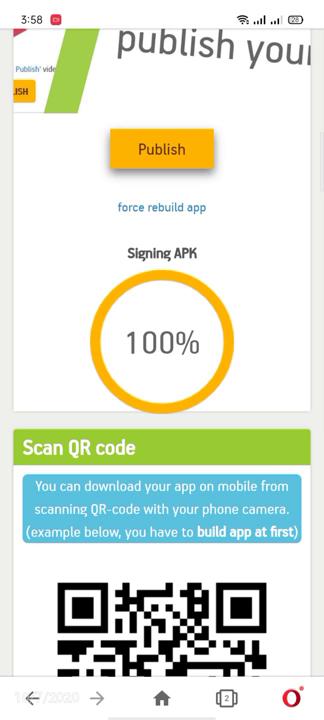
scroll(162, 400, down, 5)
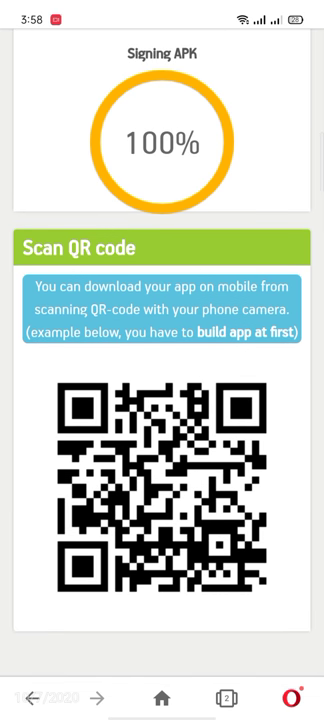
scroll(162, 400, up, 4)
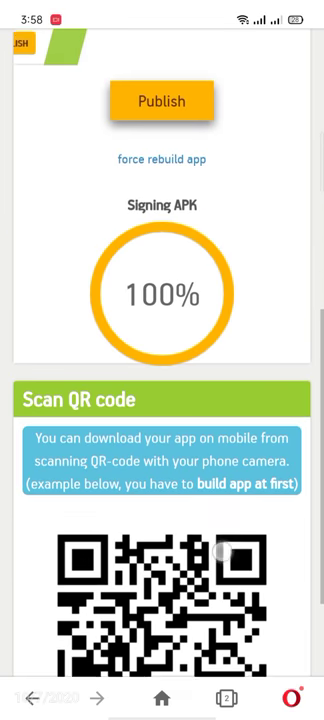
scroll(222, 552, down, 4)
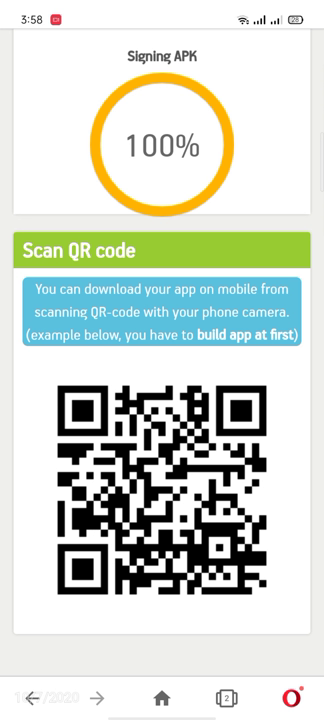
scroll(162, 400, up, 3)
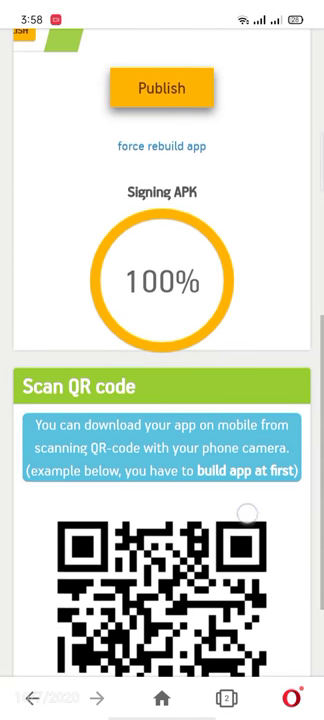
scroll(162, 400, up, 2)
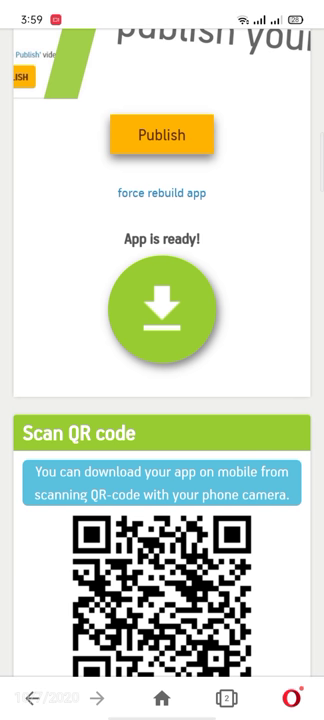
click(162, 308)
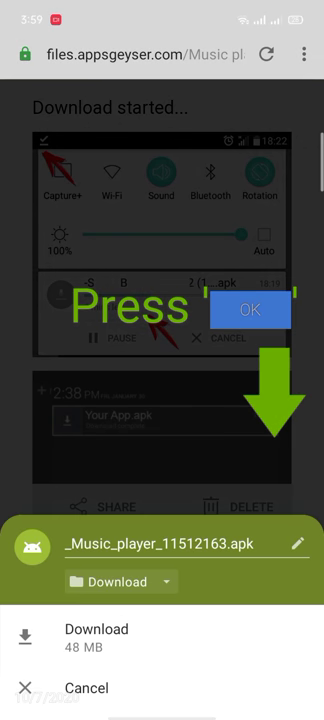
click(96, 637)
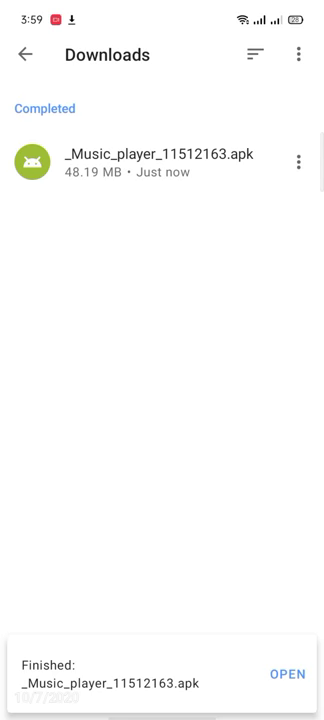
Install the Music player APK from Downloads, dismissing the Play Protect prompt and installer dialogs.
click(217, 163)
click(255, 427)
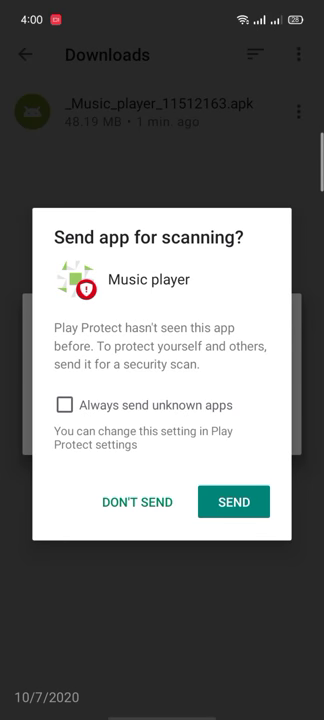
click(137, 502)
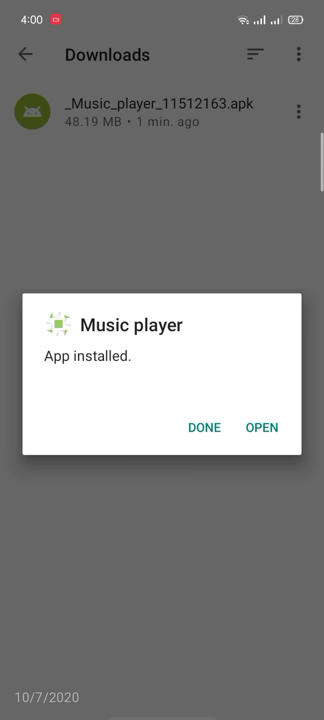
click(208, 430)
click(261, 427)
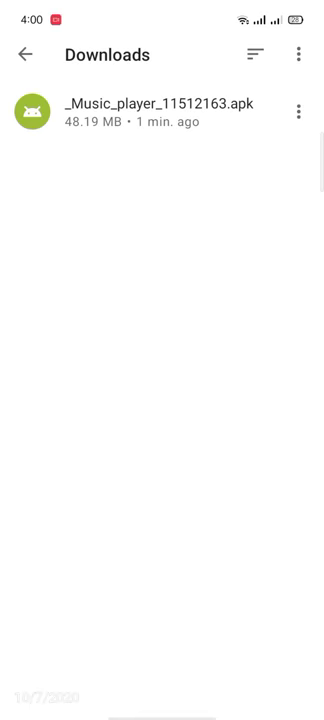
Return to the home screen and swipe to the page with the Music player icon.
key(Home)
drag(260, 300, 60, 300)
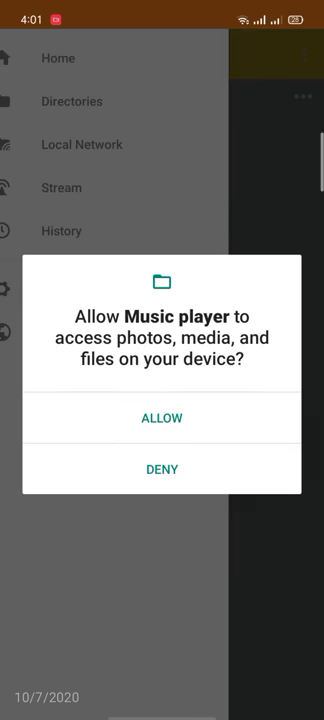
Grant media access, accept the media library scan and answer the SD card prompt.
click(162, 418)
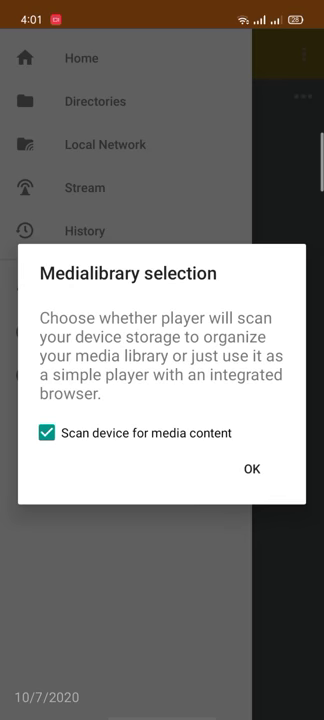
click(252, 469)
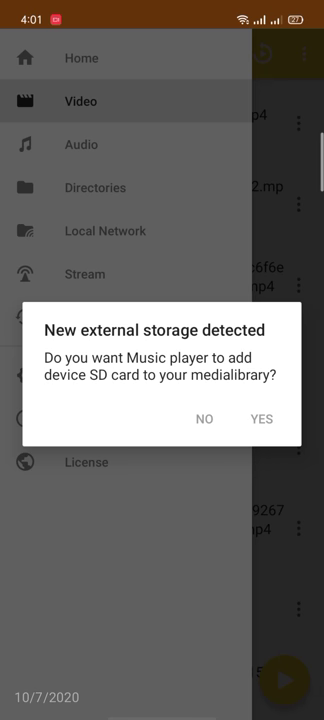
click(204, 418)
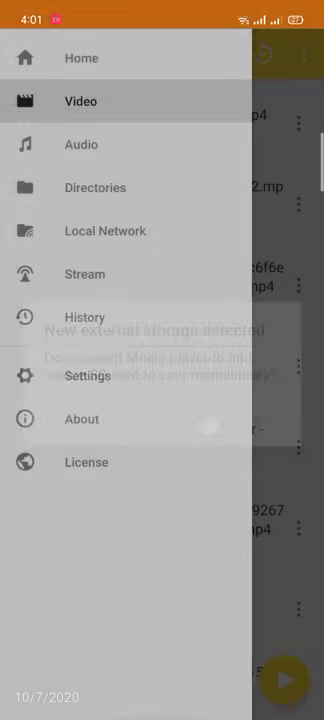
click(290, 400)
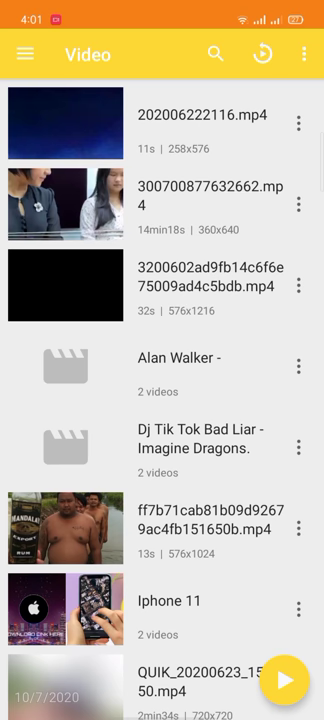
scroll(162, 400, down, 1)
Browse the Iphone 11 video folder, then switch to the app's Home page.
click(190, 550)
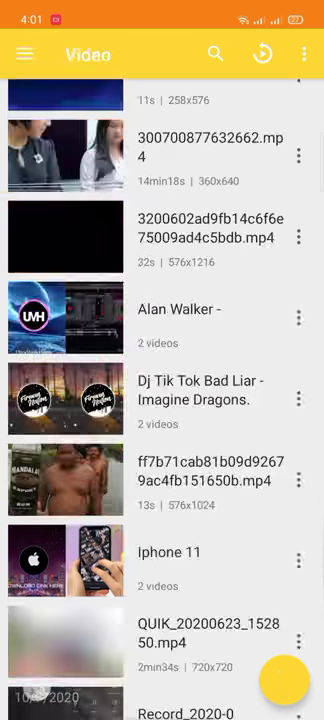
click(25, 54)
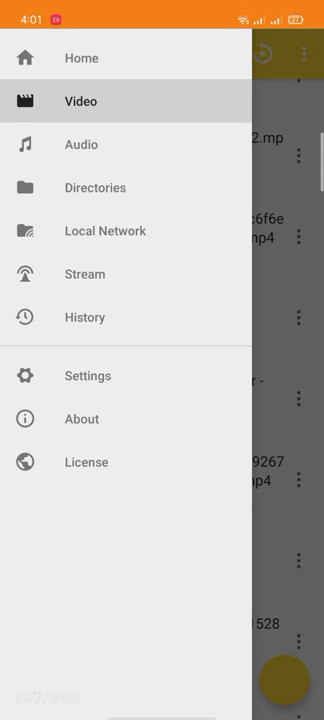
click(81, 58)
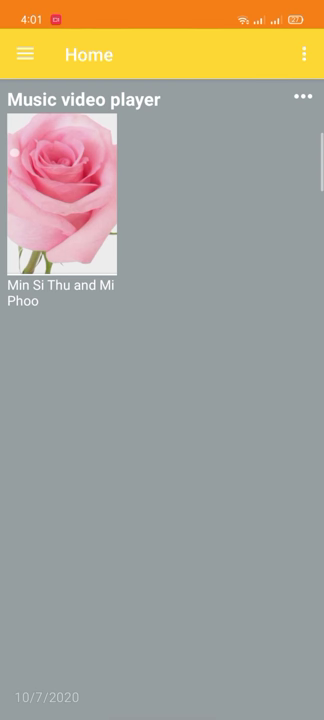
Check the Min Si Thu and Mi Phoo item, relaunch Music player, peek at its drawer and exit to the home screen.
click(61, 194)
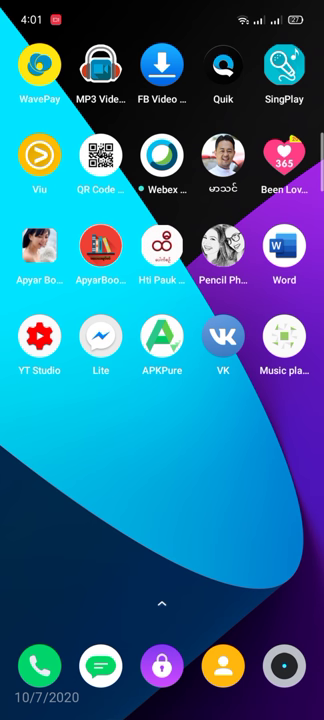
click(284, 332)
click(22, 52)
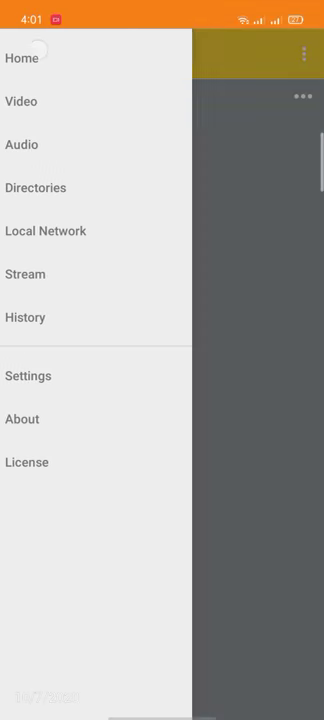
click(242, 405)
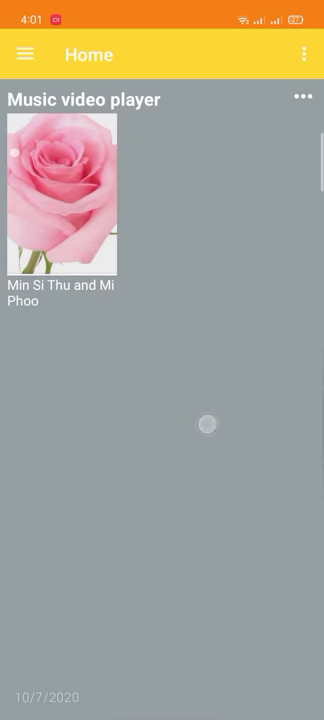
click(207, 424)
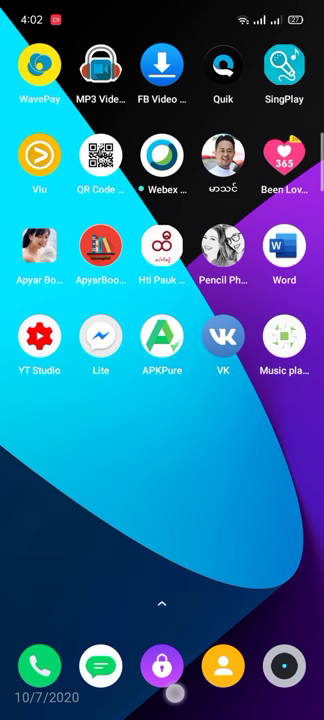
Switch back to YouTube through the recent apps.
drag(168, 700, 180, 500)
drag(60, 400, 260, 400)
click(162, 360)
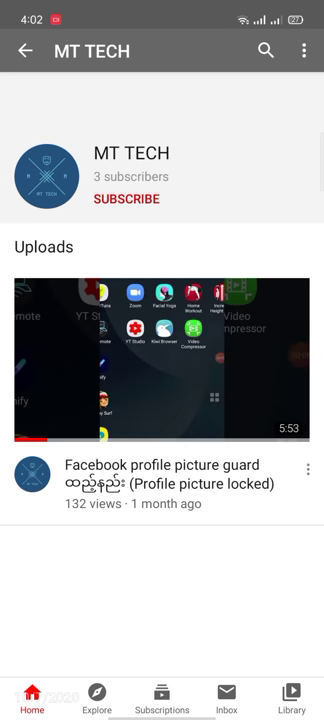
Subscribe to the MT TECH channel with All notifications turned on.
click(130, 198)
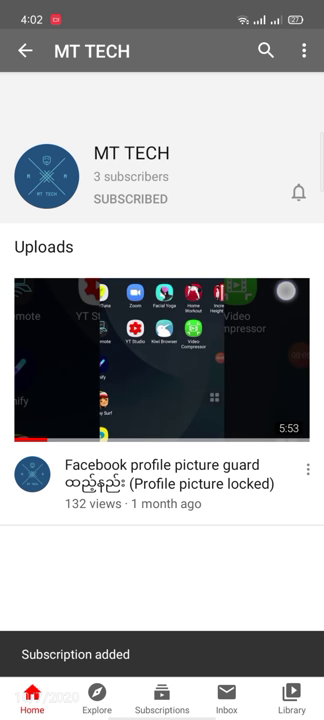
click(298, 192)
click(240, 149)
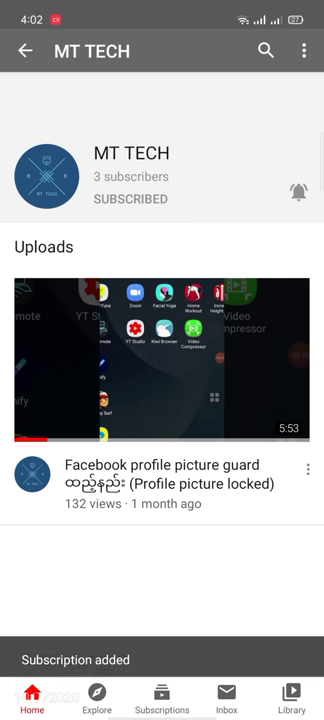